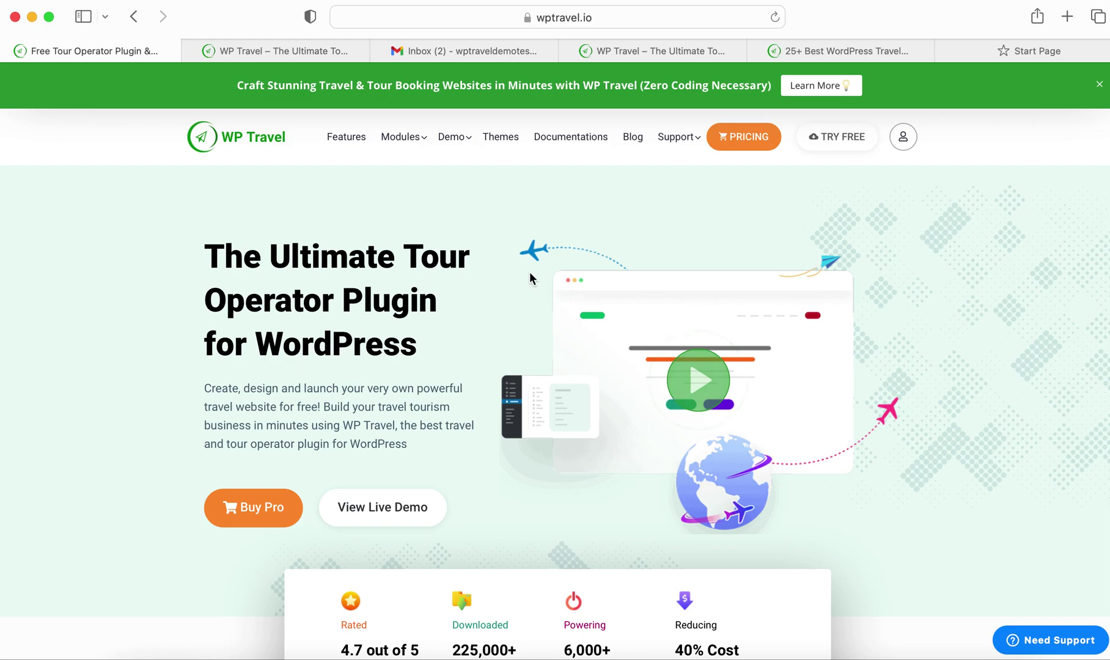
Open the Backend Demo page from the wptravel.io Demo menu in a new tab
{"action": "mouse_move", "coordinate": [453, 150]}
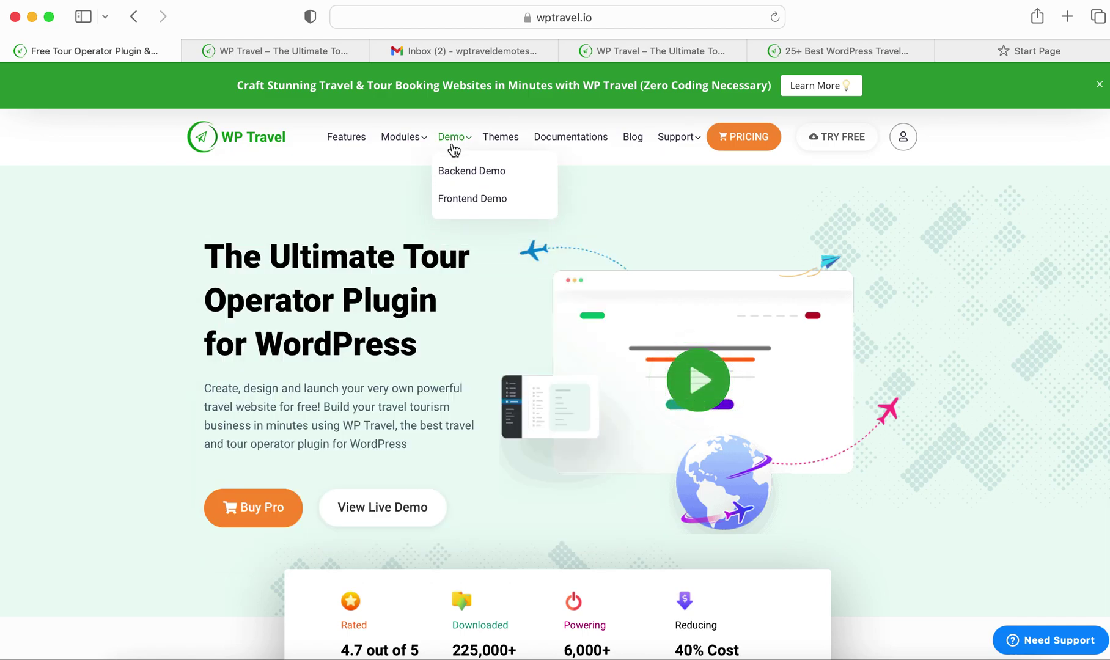
{"action": "left_click", "coordinate": [473, 174]}
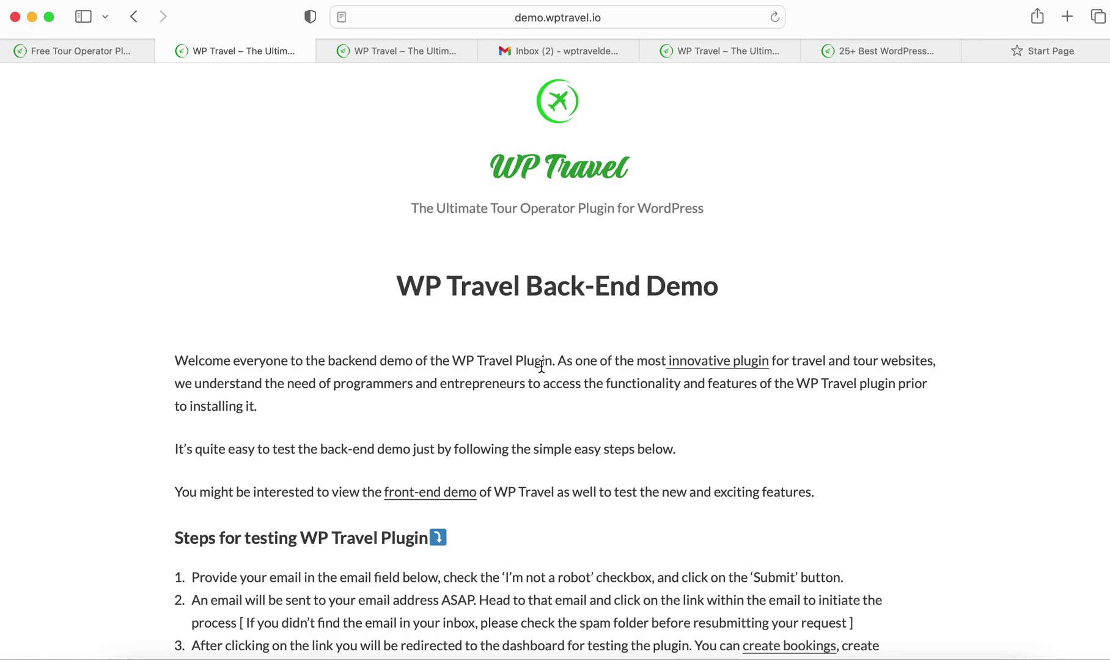
Scroll down to the demo website sign-up form and focus the Your email field
{"action": "scroll", "coordinate": [541, 366], "scroll_direction": "down", "scroll_amount": 3}
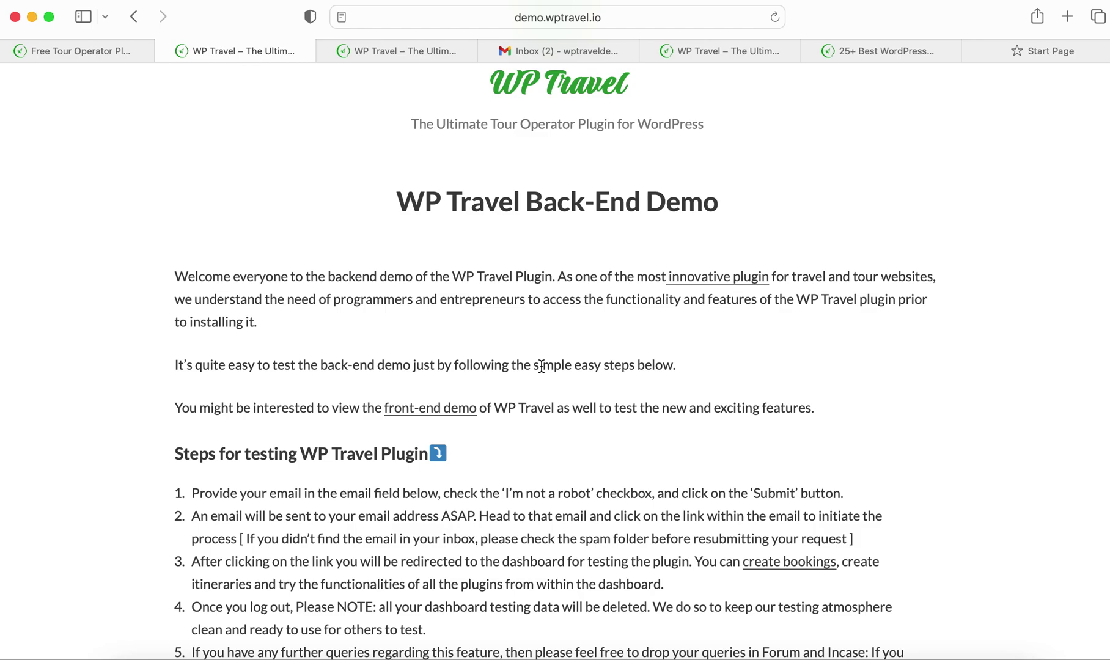
{"action": "scroll", "coordinate": [541, 366], "scroll_direction": "down", "scroll_amount": 20}
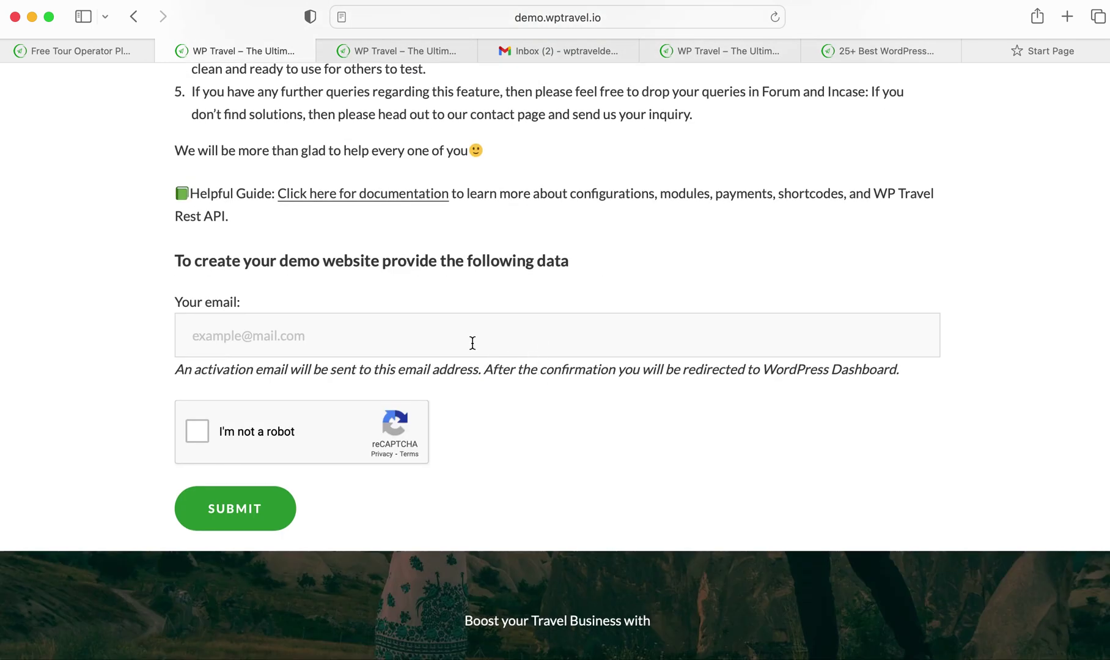
{"action": "left_click", "coordinate": [469, 342]}
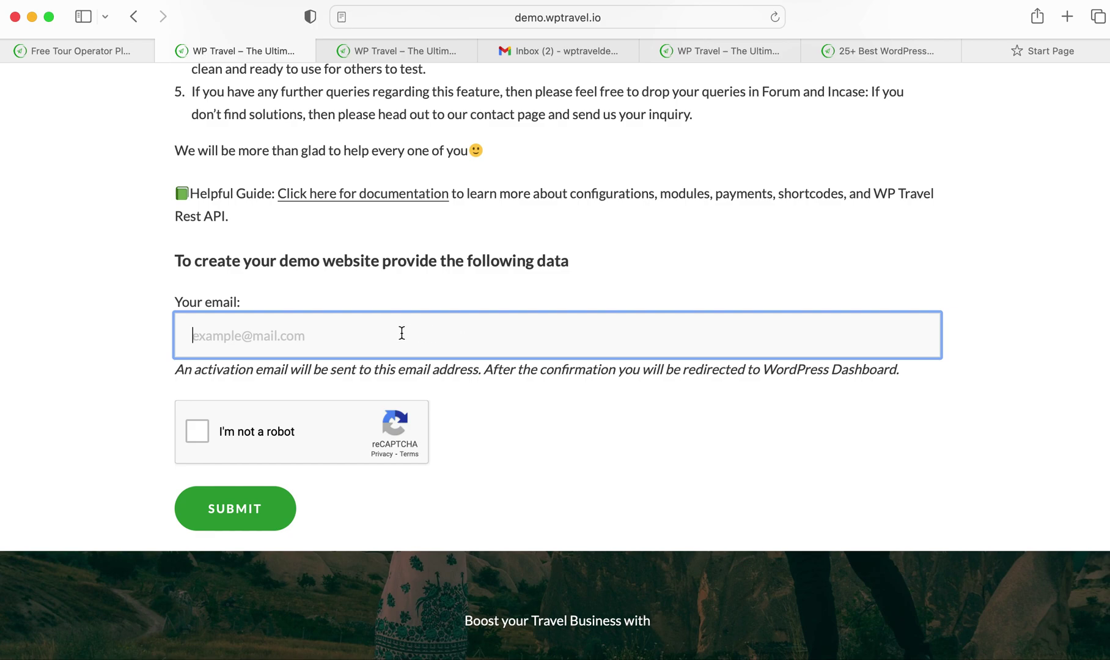
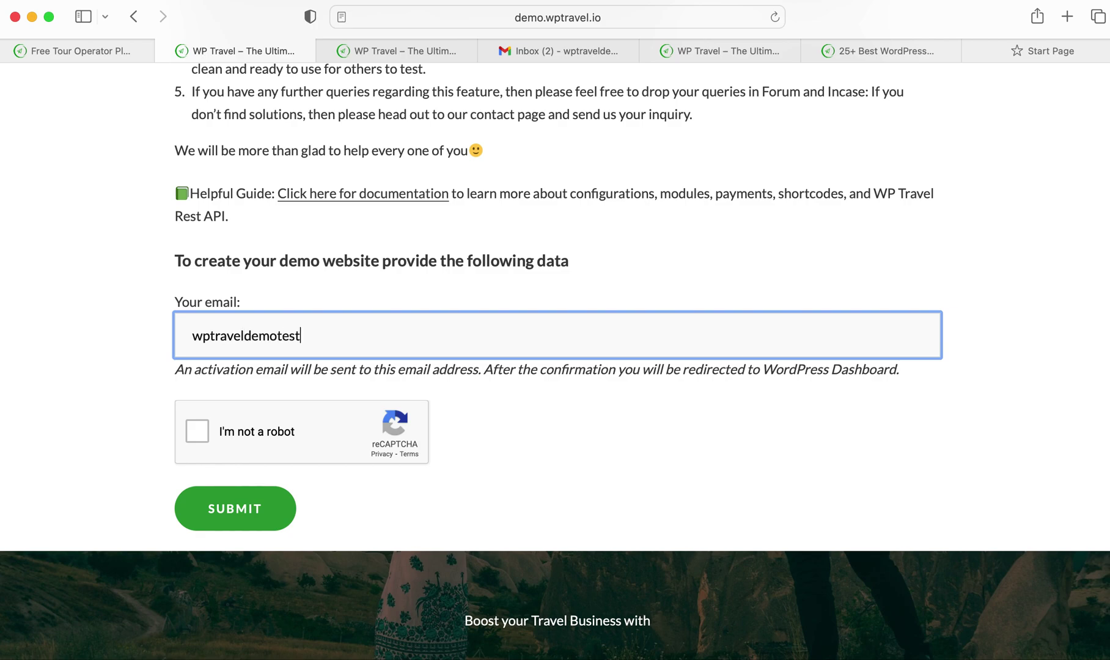
Enter the demo email address and select the traffic-light squares in the robot check
{"action": "left_click", "coordinate": [205, 433]}
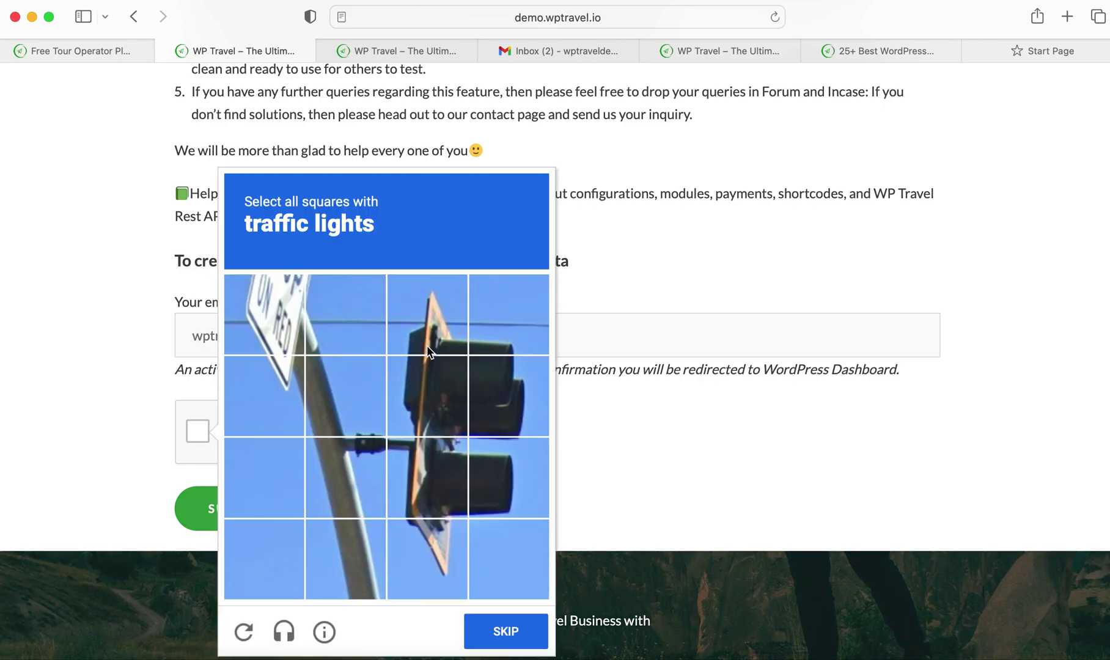
{"action": "left_click", "coordinate": [427, 345]}
{"action": "left_click", "coordinate": [434, 428]}
{"action": "left_click", "coordinate": [518, 402]}
{"action": "left_click", "coordinate": [520, 458]}
{"action": "left_click", "coordinate": [448, 487]}
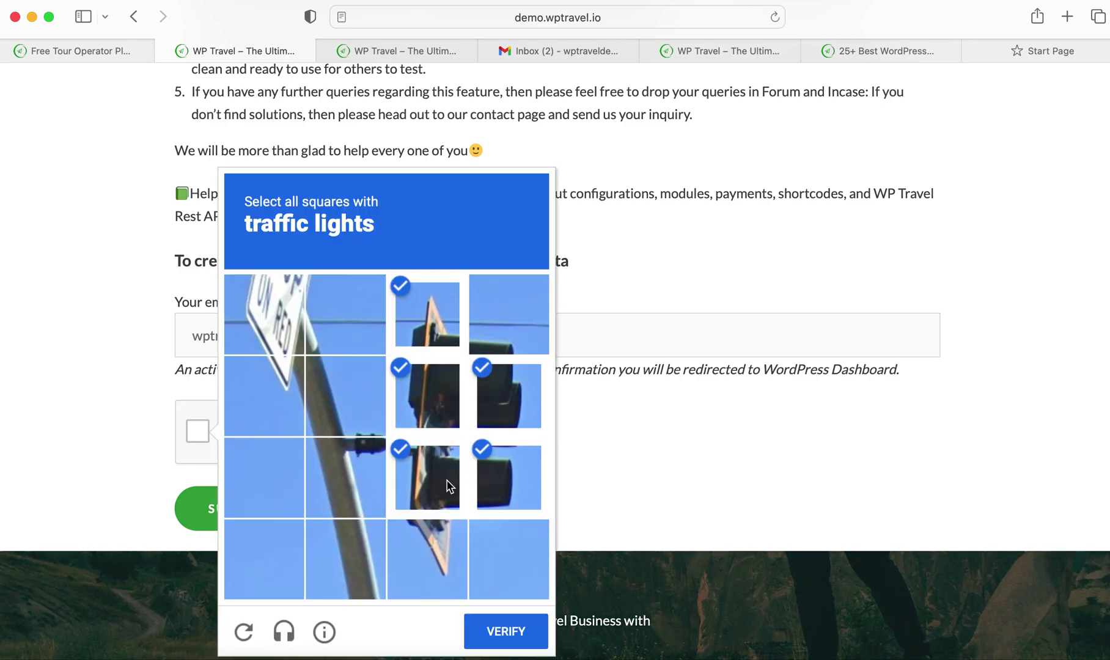
Verify the challenge, submit the demo request, and go to the Gmail inbox
{"action": "left_click", "coordinate": [498, 629]}
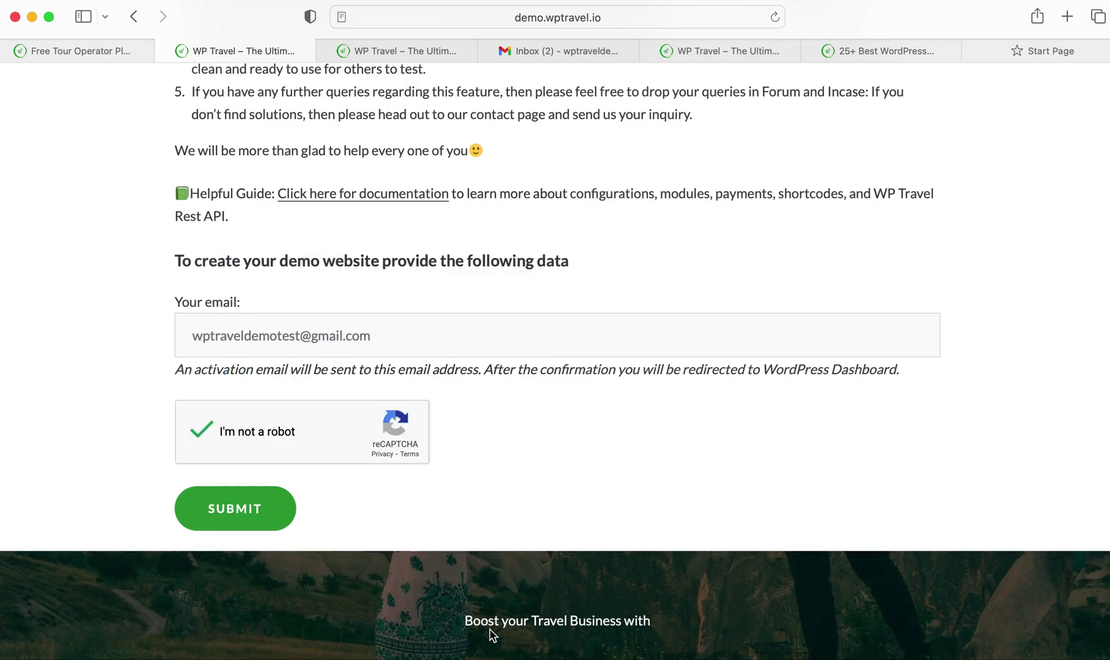
{"action": "left_click", "coordinate": [255, 511]}
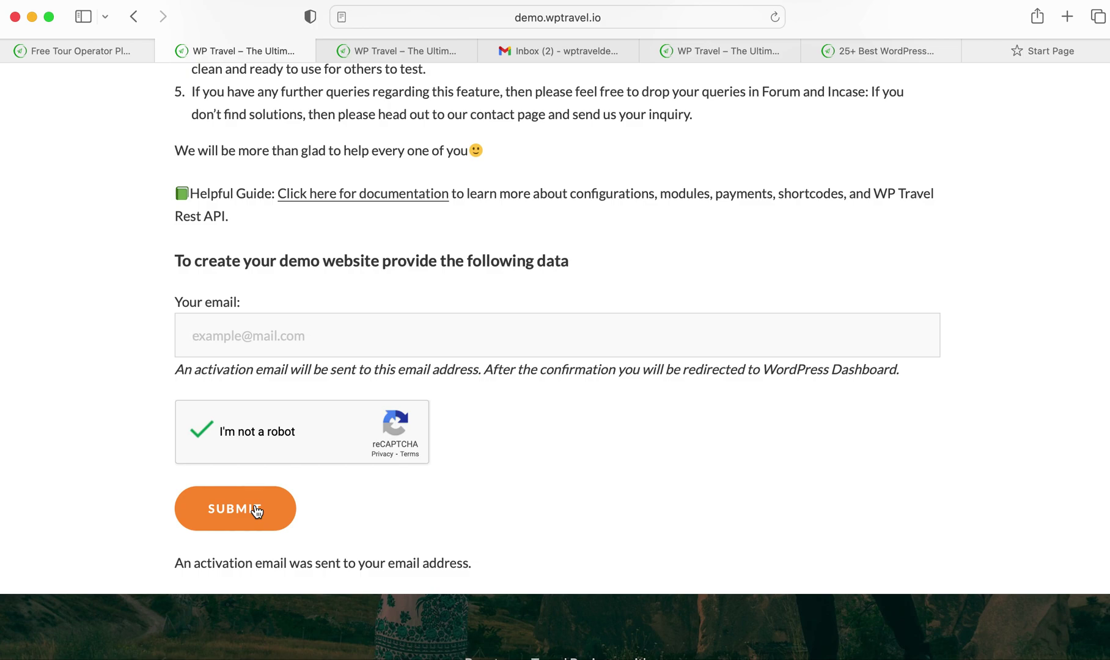
{"action": "left_click", "coordinate": [563, 52]}
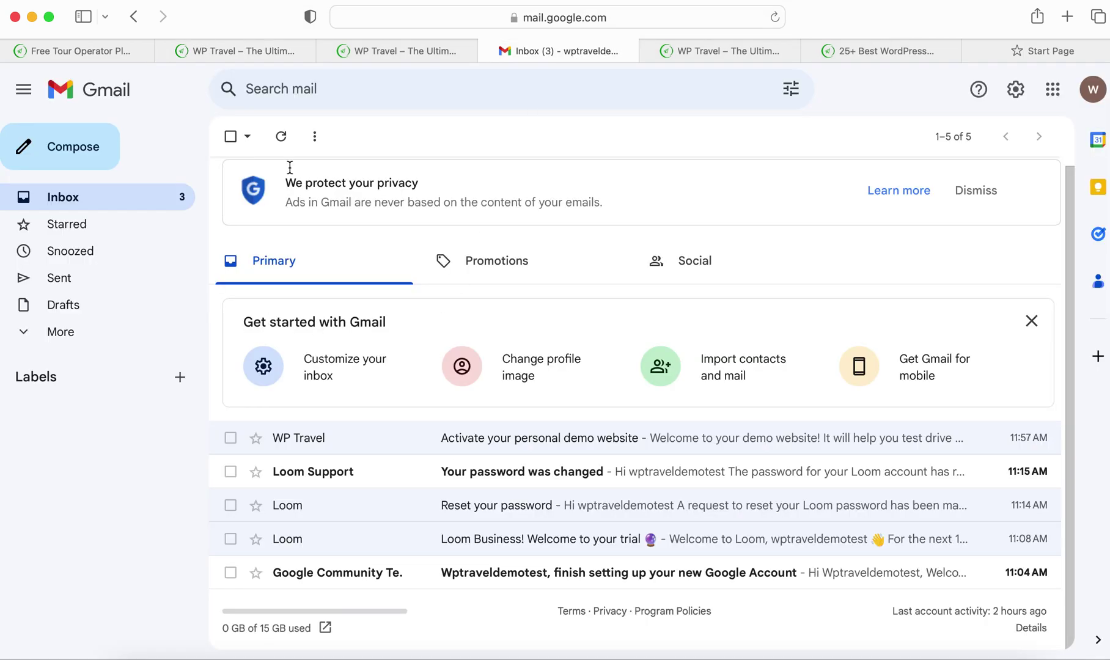
Refresh the inbox and open WP Travel's 'Activate your personal demo website' email
{"action": "left_click", "coordinate": [281, 142]}
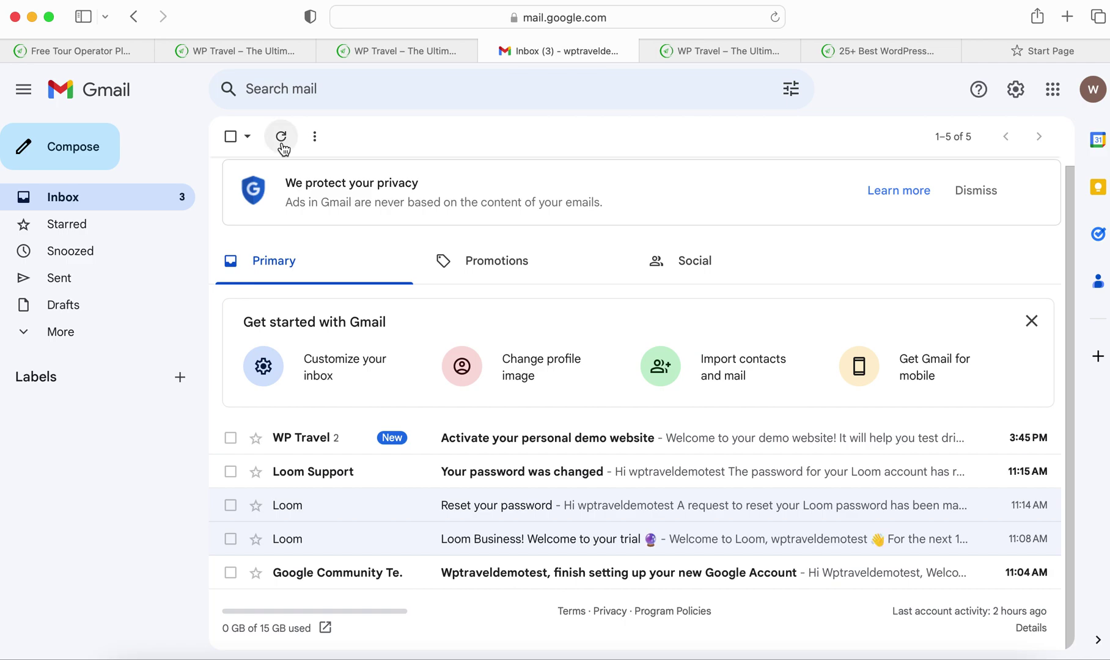
{"action": "left_click", "coordinate": [374, 447]}
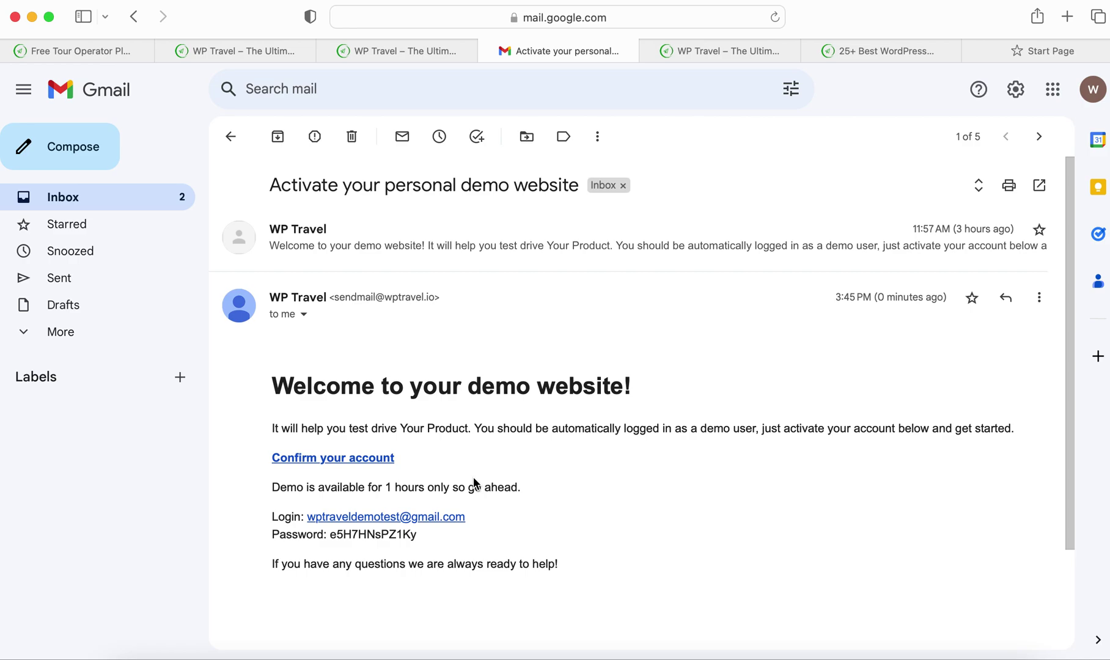
Confirm the demo account from the activation email to open the personal WordPress demo site
{"action": "left_click", "coordinate": [361, 457]}
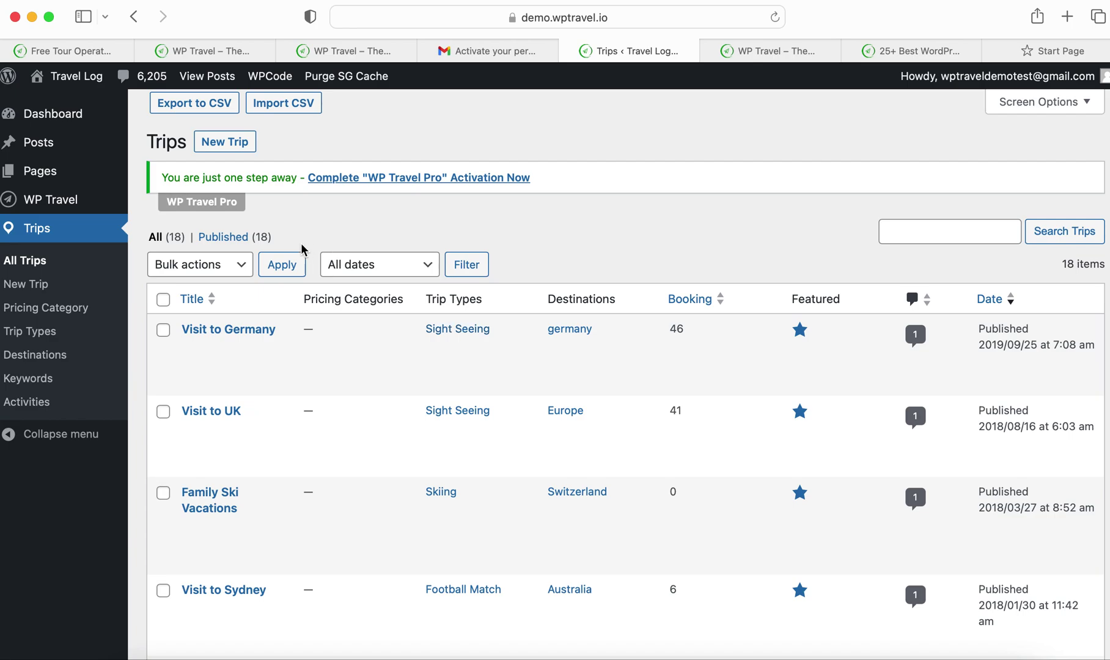
{"action": "scroll", "coordinate": [304, 238], "scroll_direction": "down", "scroll_amount": 10}
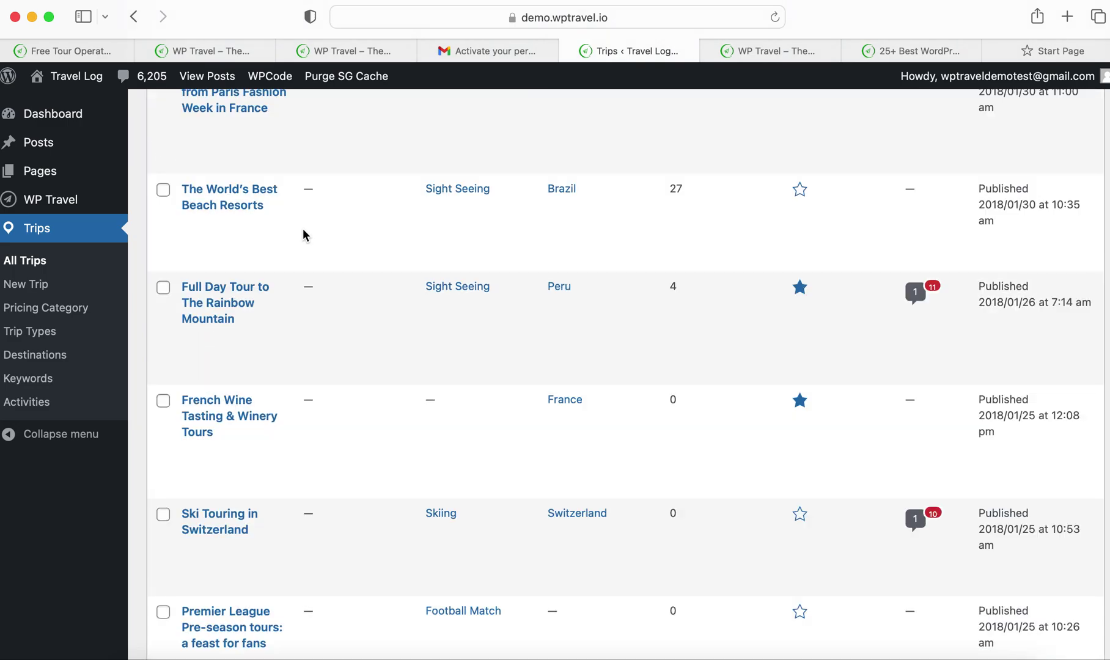
{"action": "scroll", "coordinate": [304, 235], "scroll_direction": "up", "scroll_amount": 10}
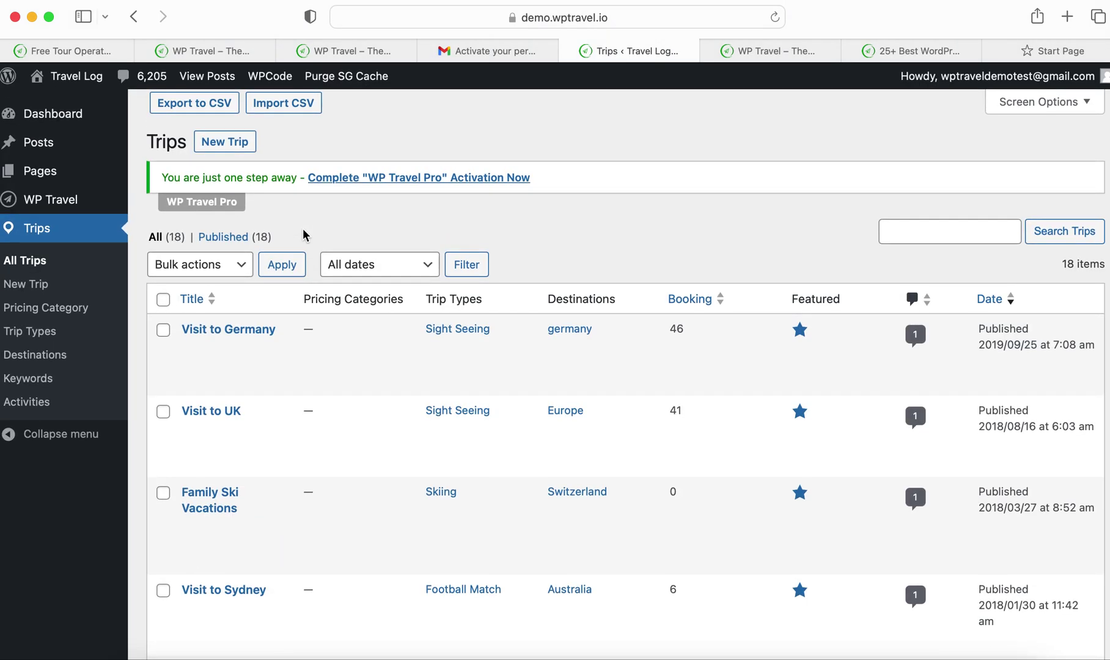
Show Trips > All Trips and browse the 18 published trips, such as Visit to Germany
{"action": "mouse_move", "coordinate": [39, 209]}
{"action": "scroll", "coordinate": [474, 423], "scroll_direction": "down", "scroll_amount": 3}
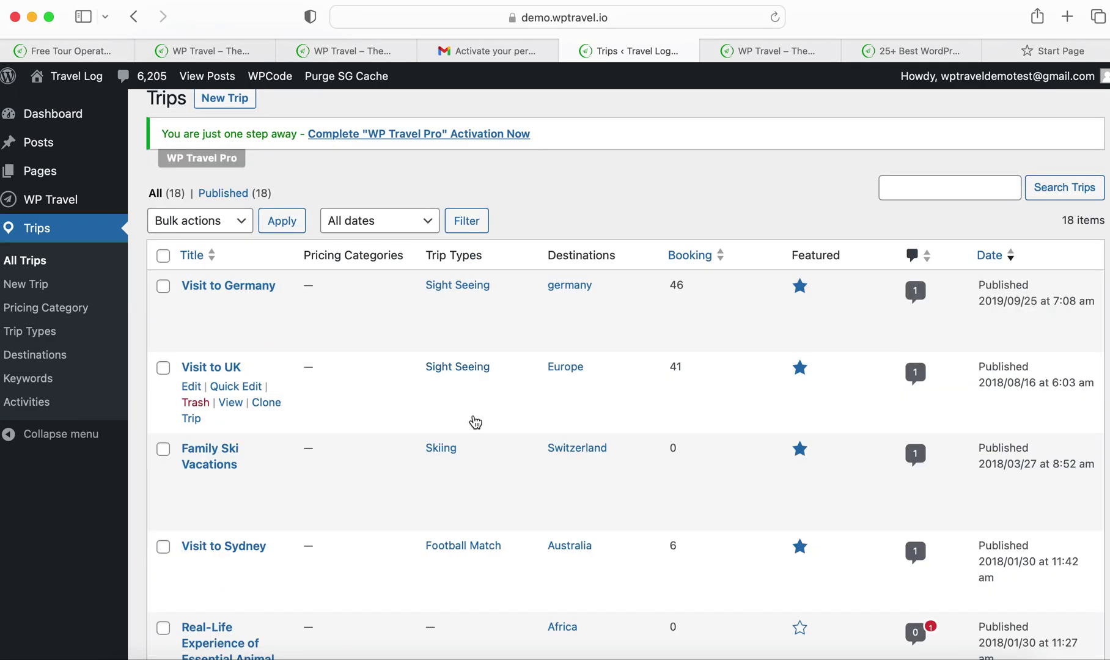
{"action": "scroll", "coordinate": [475, 422], "scroll_direction": "up", "scroll_amount": 2}
{"action": "scroll", "coordinate": [474, 422], "scroll_direction": "up", "scroll_amount": 1}
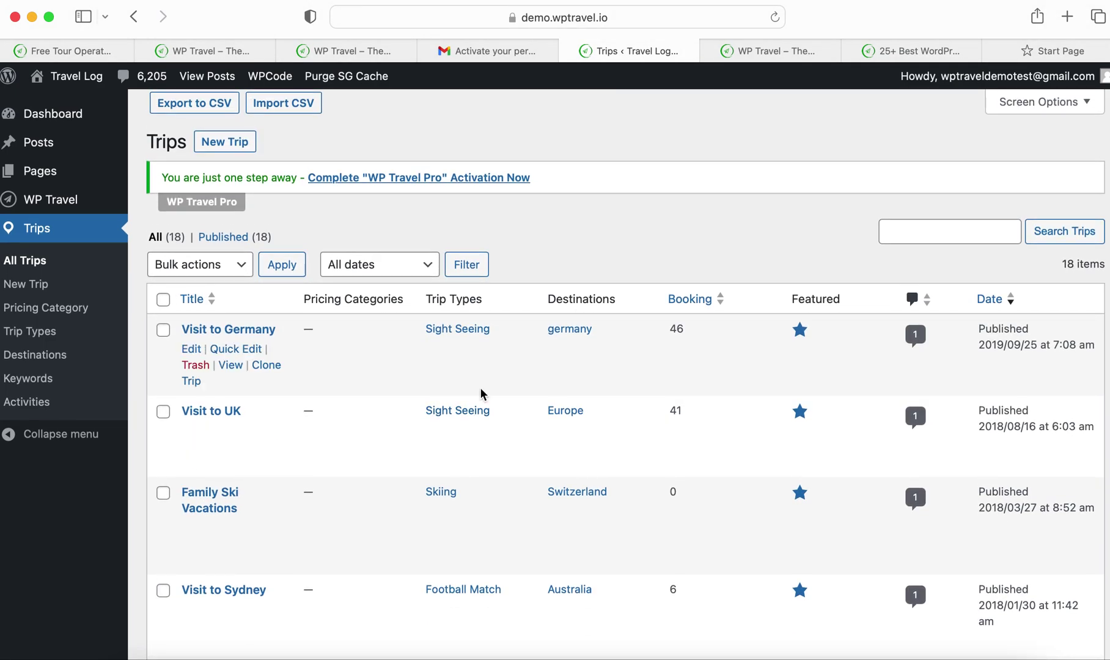
{"action": "scroll", "coordinate": [483, 393], "scroll_direction": "down", "scroll_amount": 3}
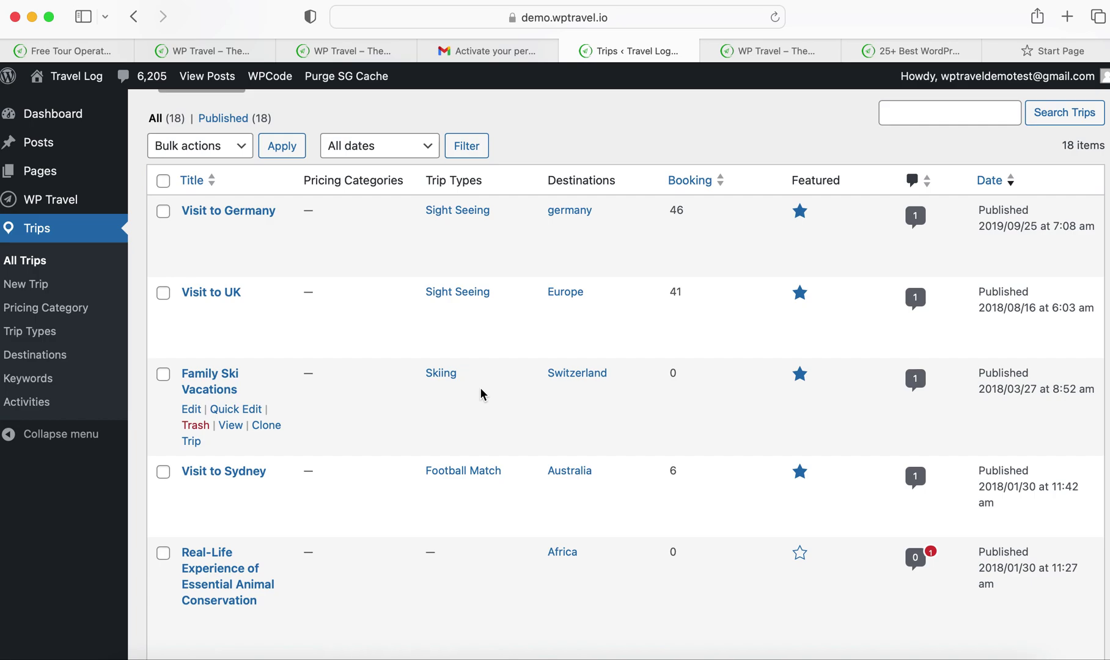
{"action": "scroll", "coordinate": [482, 394], "scroll_direction": "up", "scroll_amount": 3}
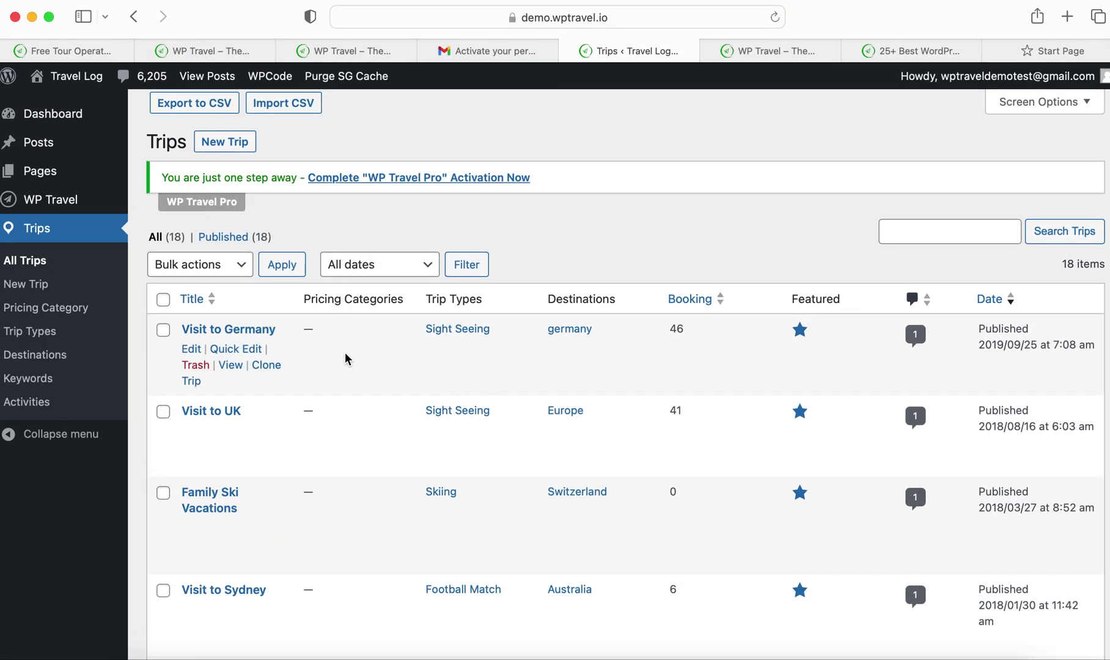
{"action": "scroll", "coordinate": [345, 359], "scroll_direction": "down", "scroll_amount": 10}
{"action": "scroll", "coordinate": [345, 359], "scroll_direction": "up", "scroll_amount": 10}
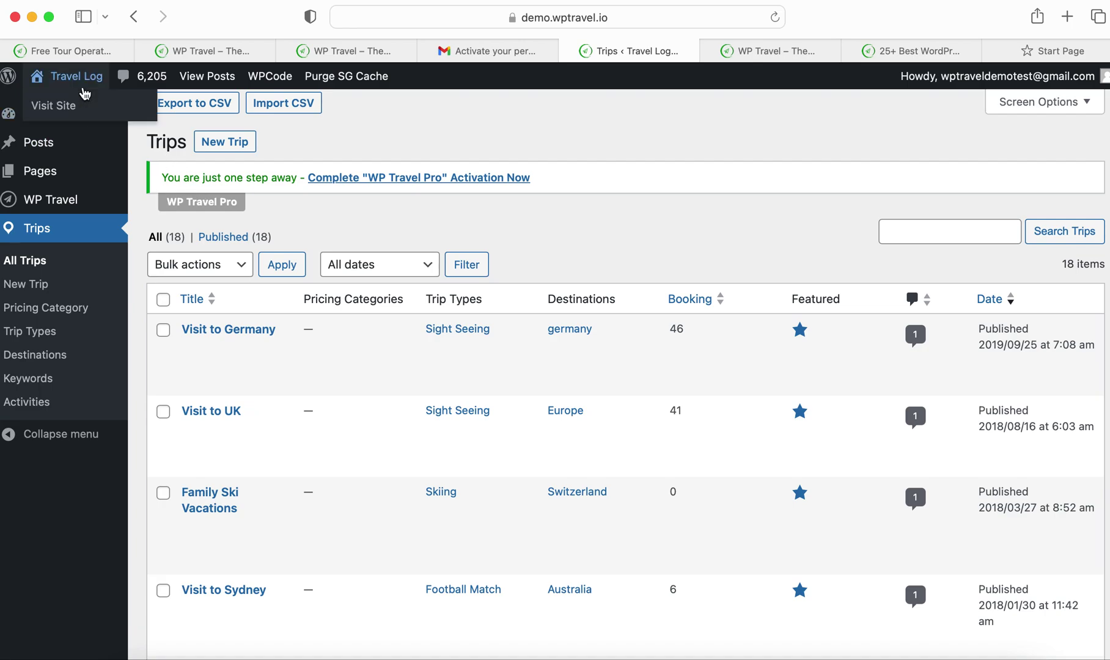
Visit the Travel Log homepage, scroll through it, then return to the Back-End Demo page
{"action": "left_click", "coordinate": [79, 107]}
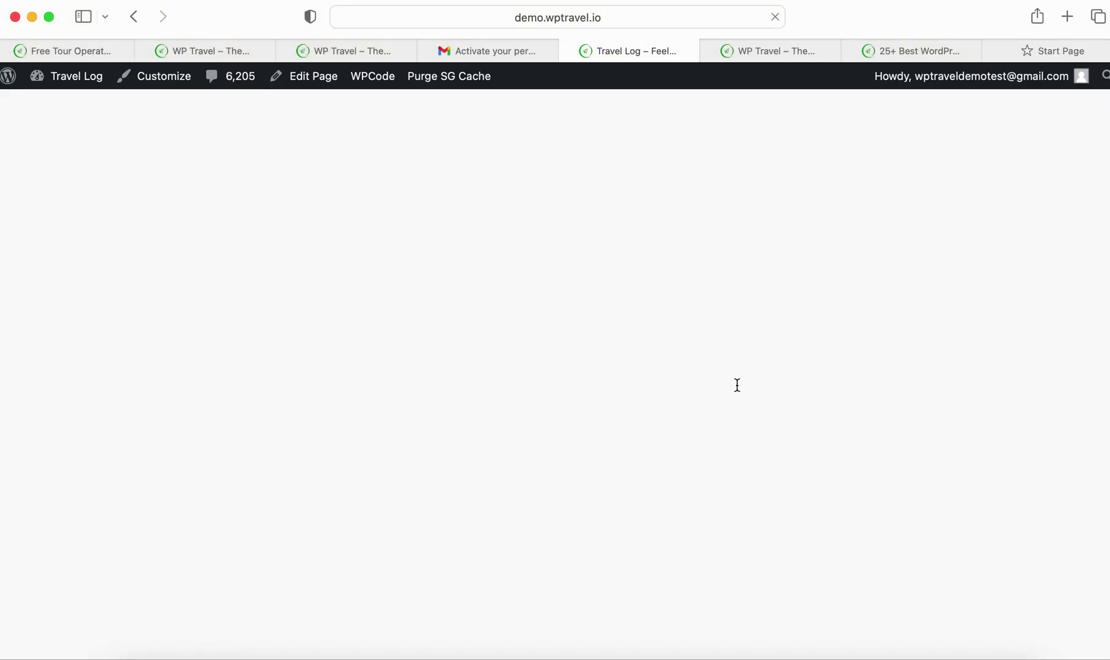
{"action": "scroll", "coordinate": [737, 385], "scroll_direction": "down", "scroll_amount": 10}
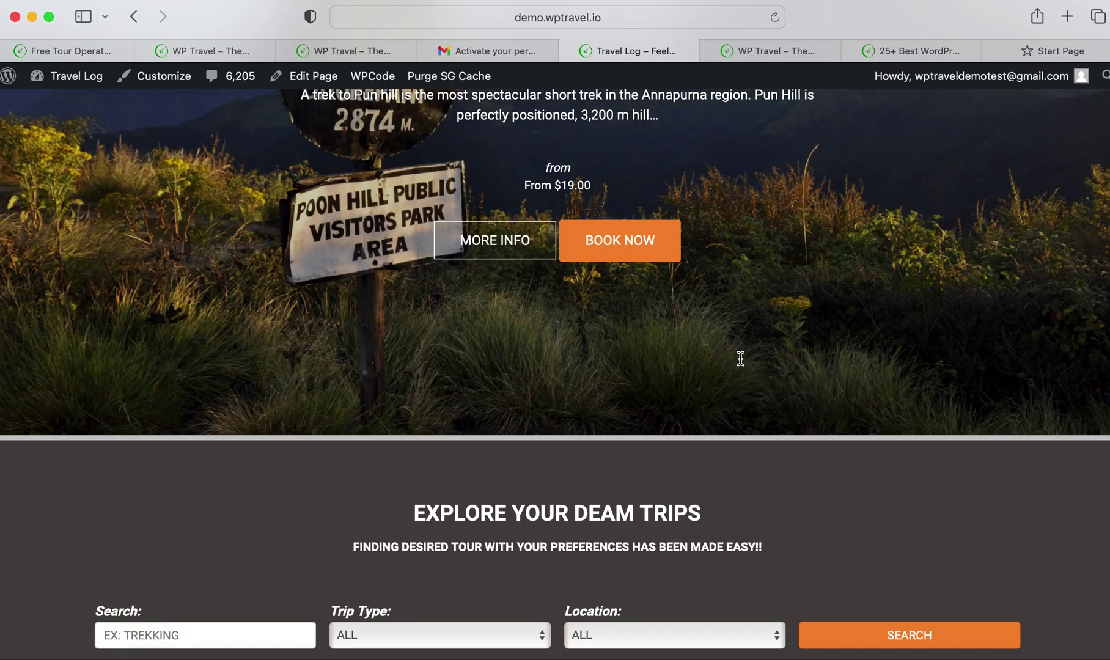
{"action": "scroll", "coordinate": [751, 325], "scroll_direction": "down", "scroll_amount": 15}
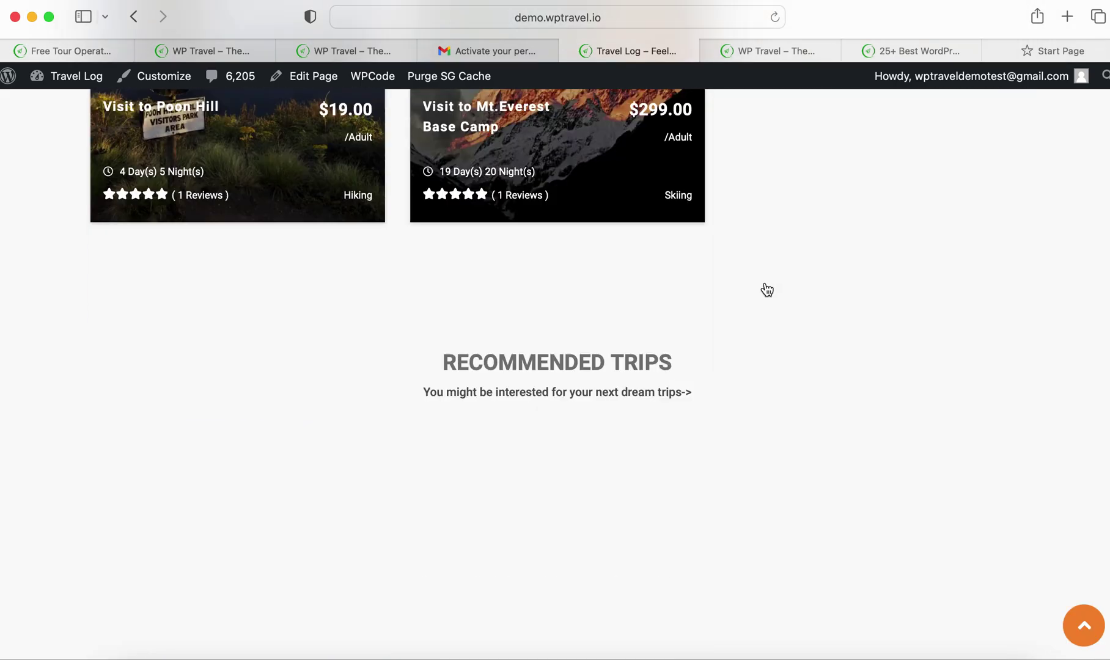
{"action": "scroll", "coordinate": [765, 279], "scroll_direction": "down", "scroll_amount": 2}
{"action": "scroll", "coordinate": [784, 258], "scroll_direction": "down", "scroll_amount": 10}
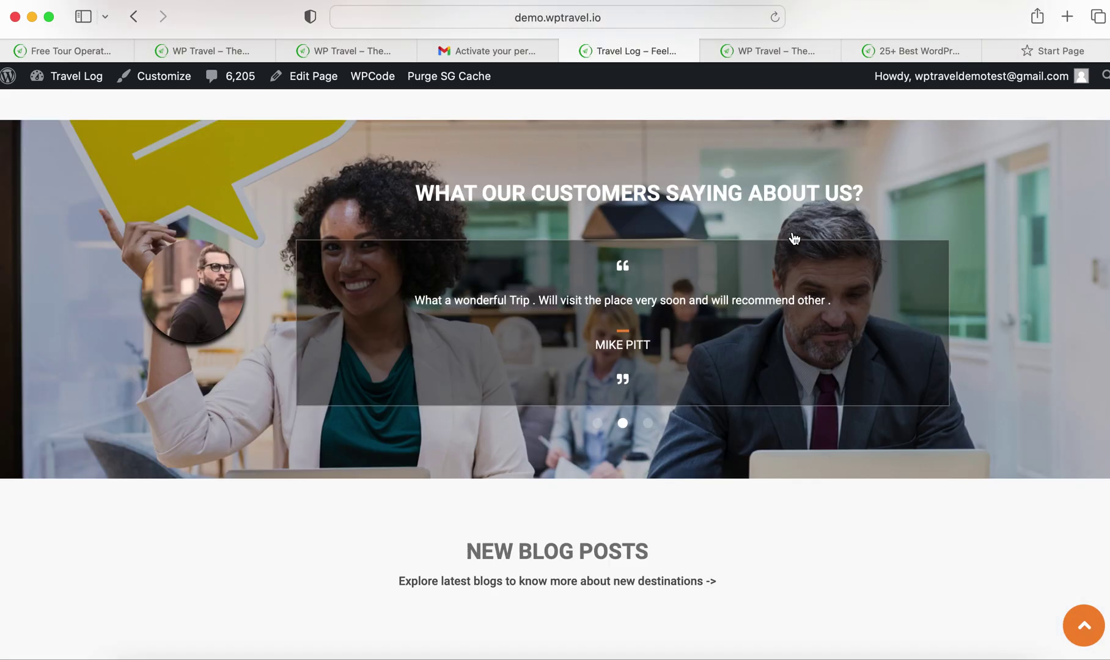
{"action": "scroll", "coordinate": [798, 213], "scroll_direction": "up", "scroll_amount": 10}
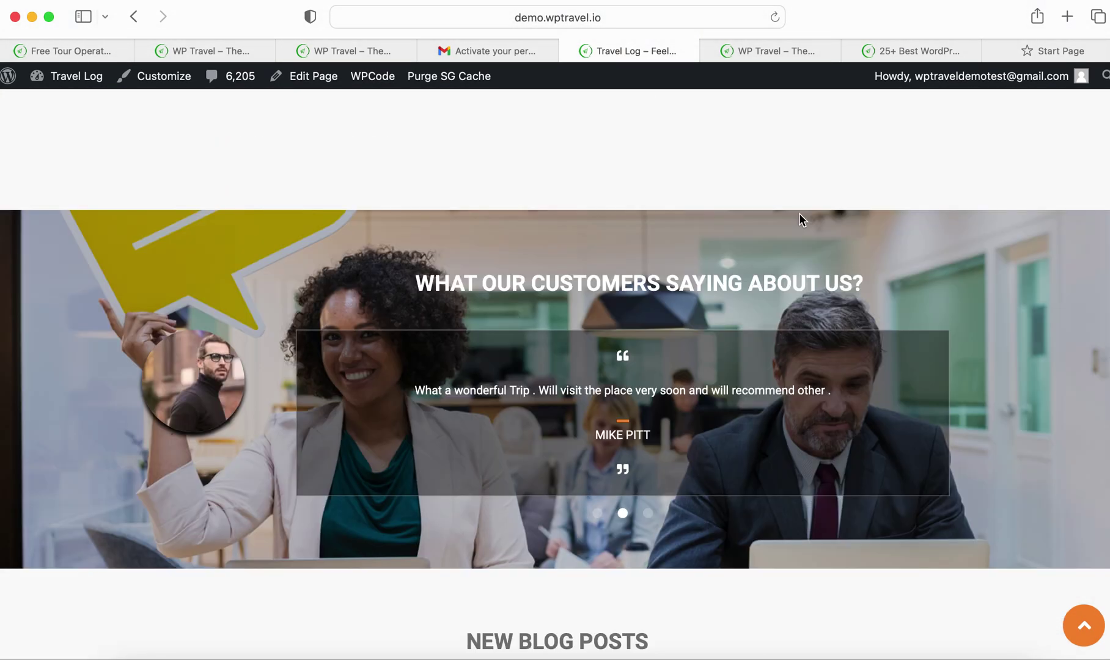
{"action": "scroll", "coordinate": [799, 212], "scroll_direction": "up", "scroll_amount": 15}
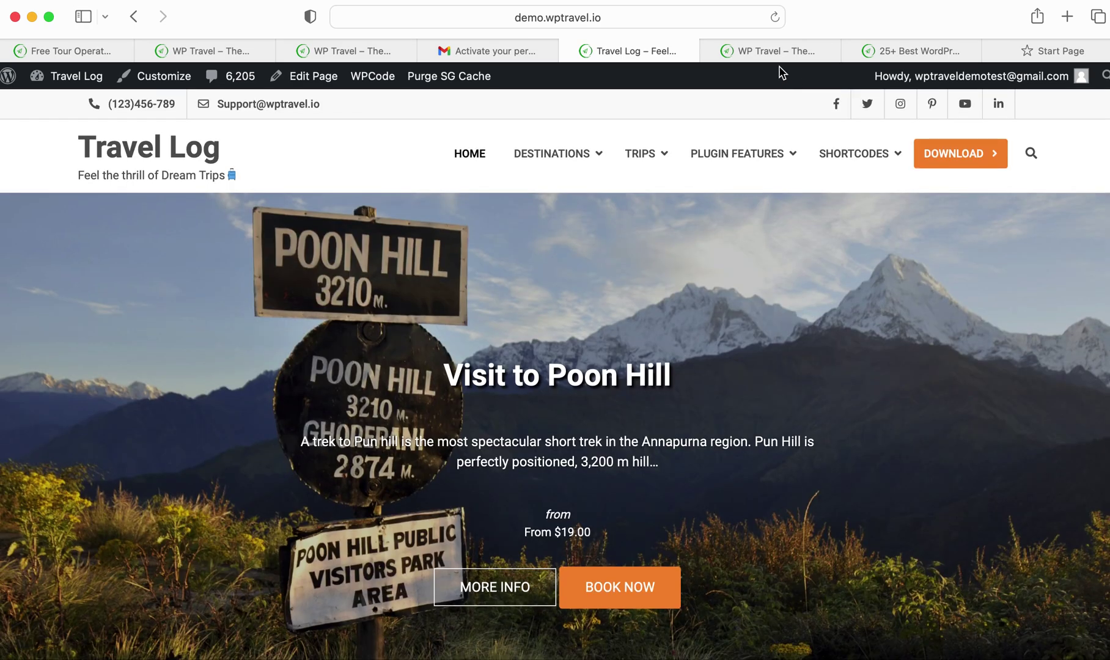
{"action": "left_click", "coordinate": [766, 58]}
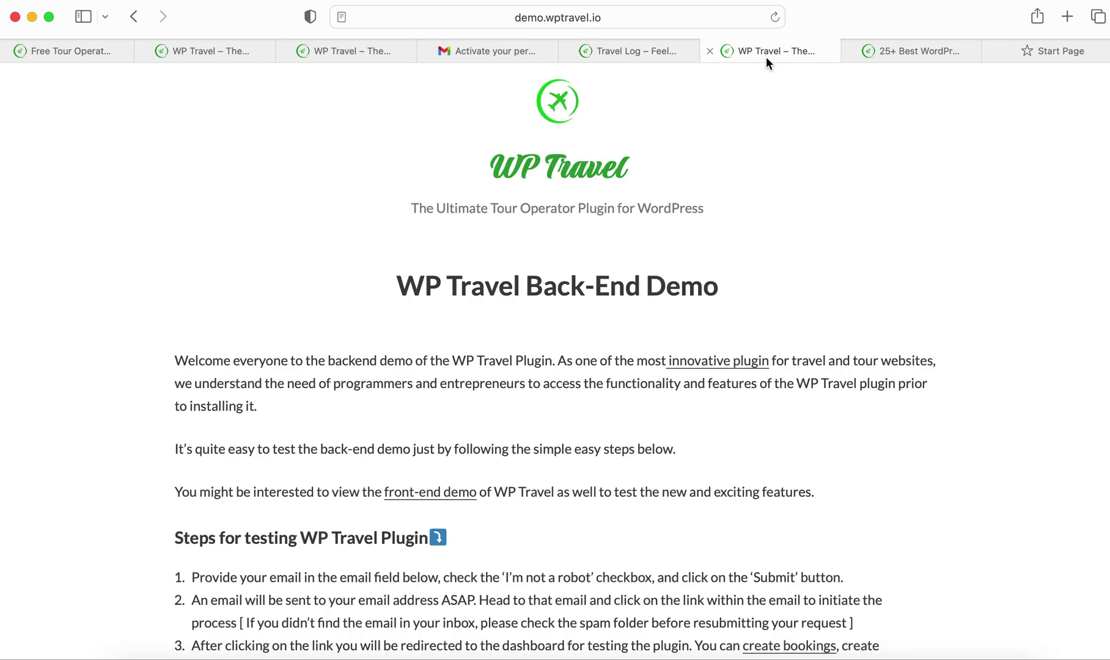
Browse the free and Pro themes on the '25+ Best WordPress Travel Agency Themes & Templates:2023' page
{"action": "left_click", "coordinate": [892, 53]}
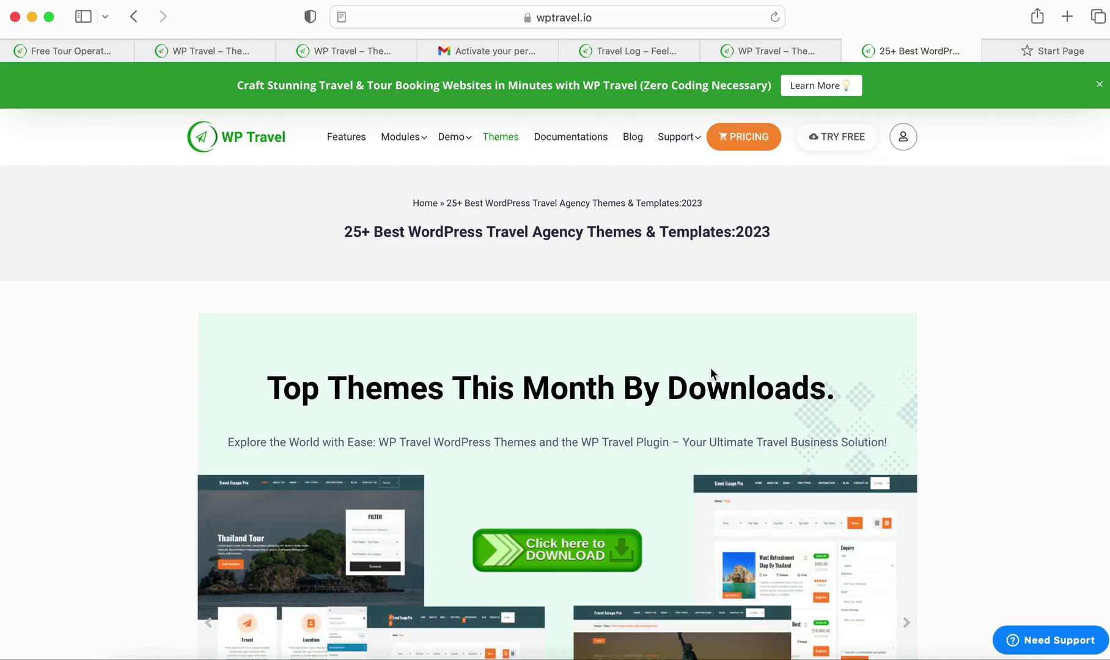
{"action": "scroll", "coordinate": [725, 489], "scroll_direction": "down", "scroll_amount": 20}
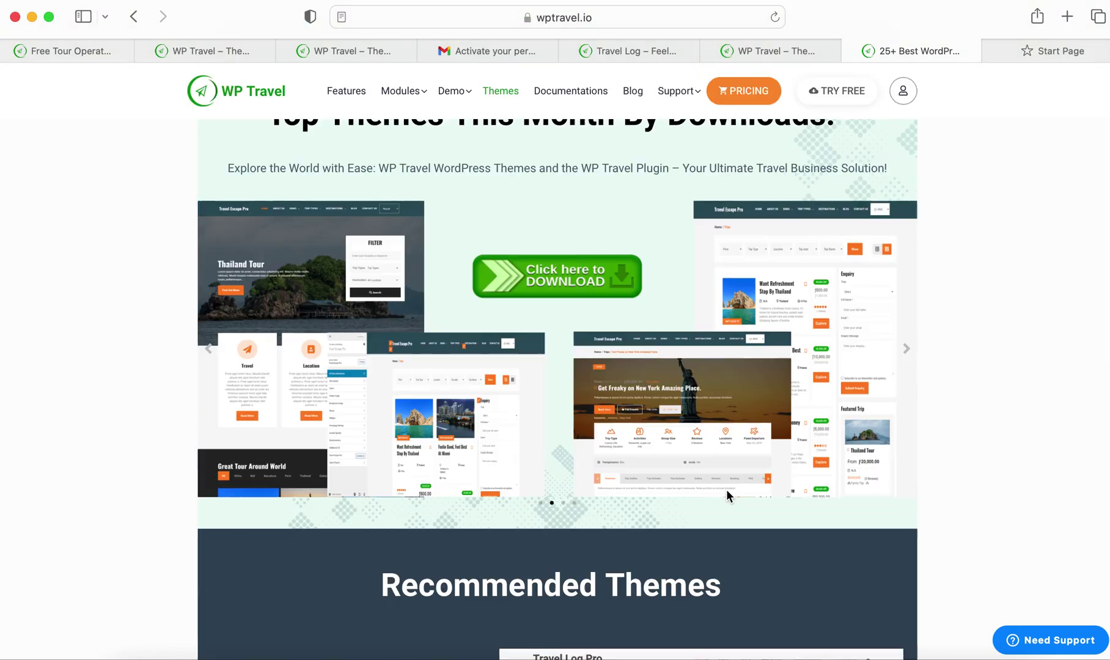
{"action": "scroll", "coordinate": [746, 455], "scroll_direction": "down", "scroll_amount": 20}
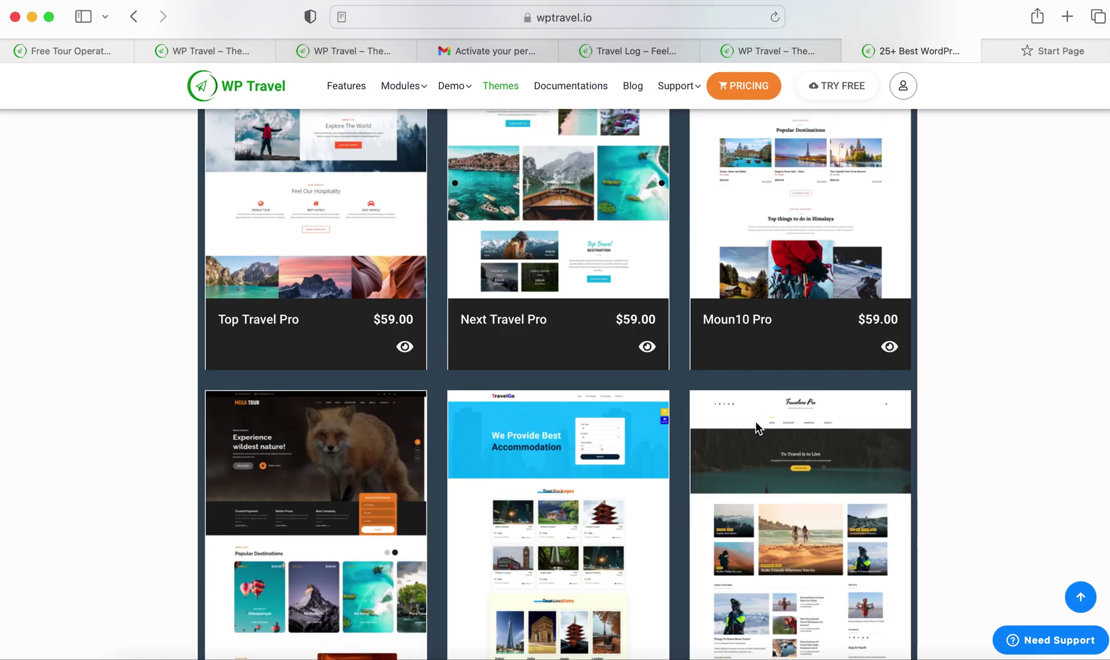
{"action": "mouse_move", "coordinate": [755, 425]}
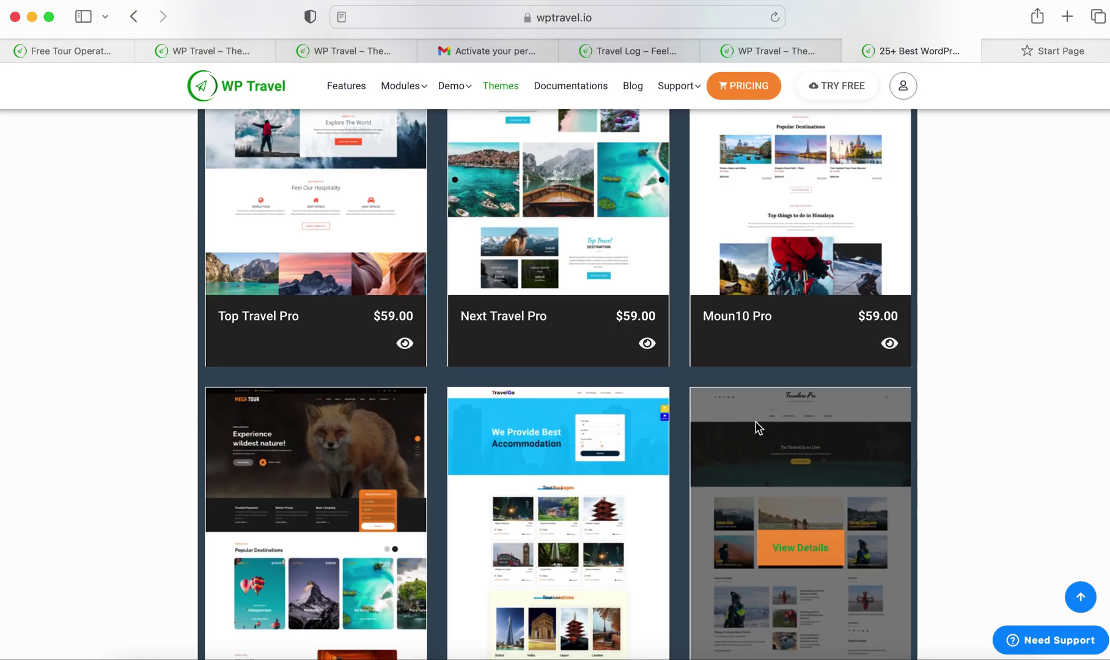
{"action": "scroll", "coordinate": [755, 427], "scroll_direction": "down", "scroll_amount": 5}
{"action": "scroll", "coordinate": [755, 426], "scroll_direction": "up", "scroll_amount": 20}
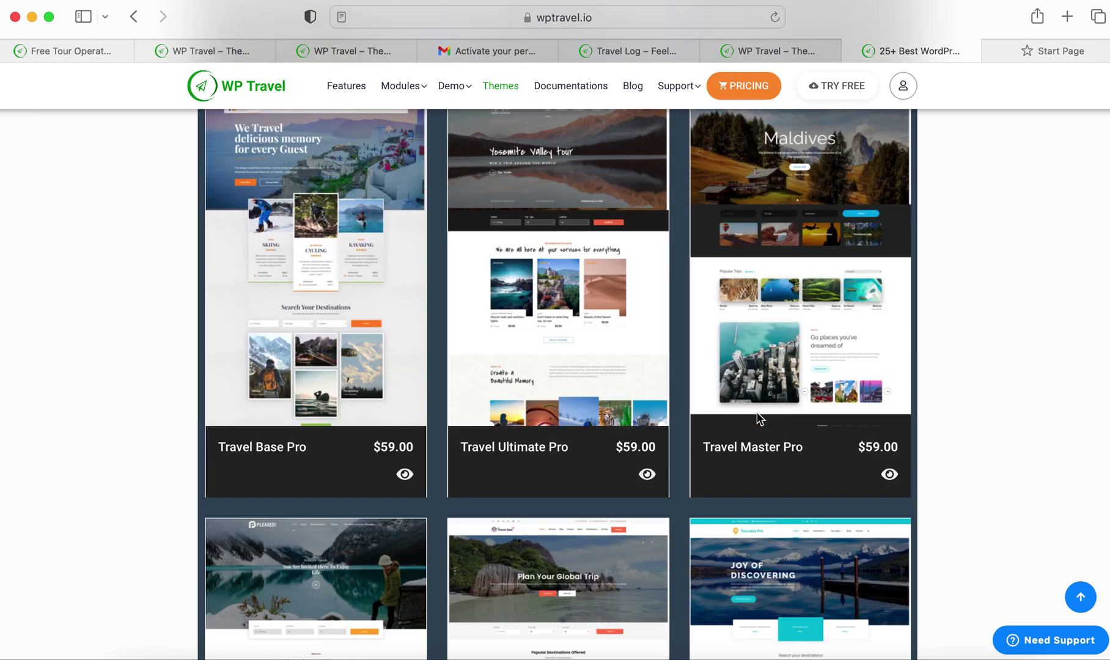
{"action": "scroll", "coordinate": [757, 413], "scroll_direction": "up", "scroll_amount": 7}
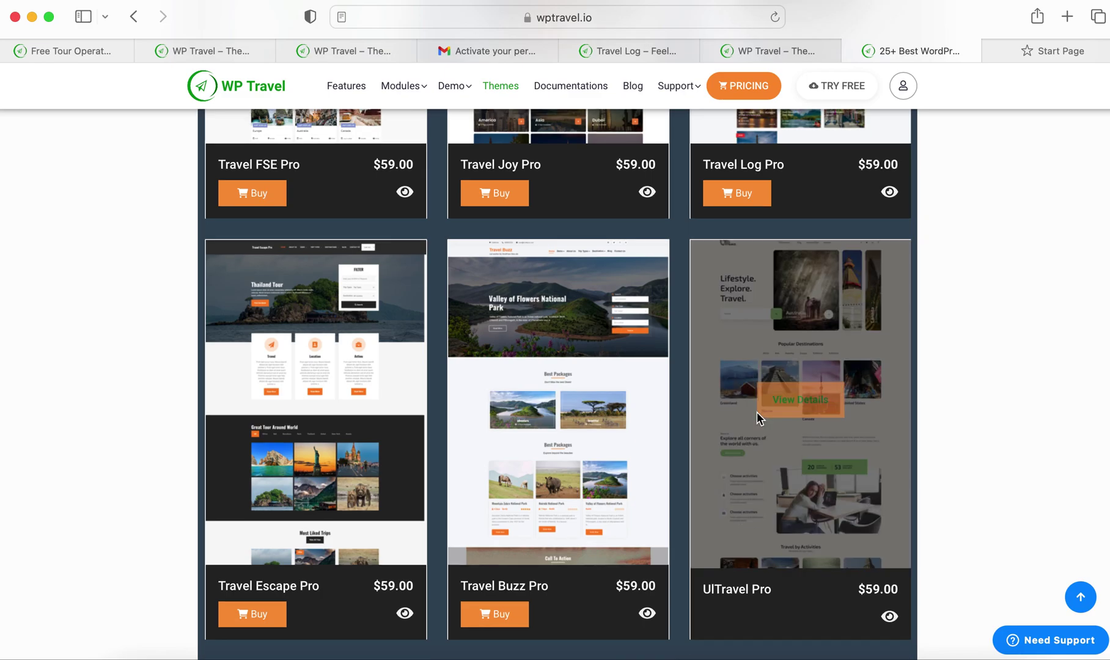
{"action": "scroll", "coordinate": [757, 411], "scroll_direction": "up", "scroll_amount": 2}
{"action": "scroll", "coordinate": [757, 412], "scroll_direction": "up", "scroll_amount": 6}
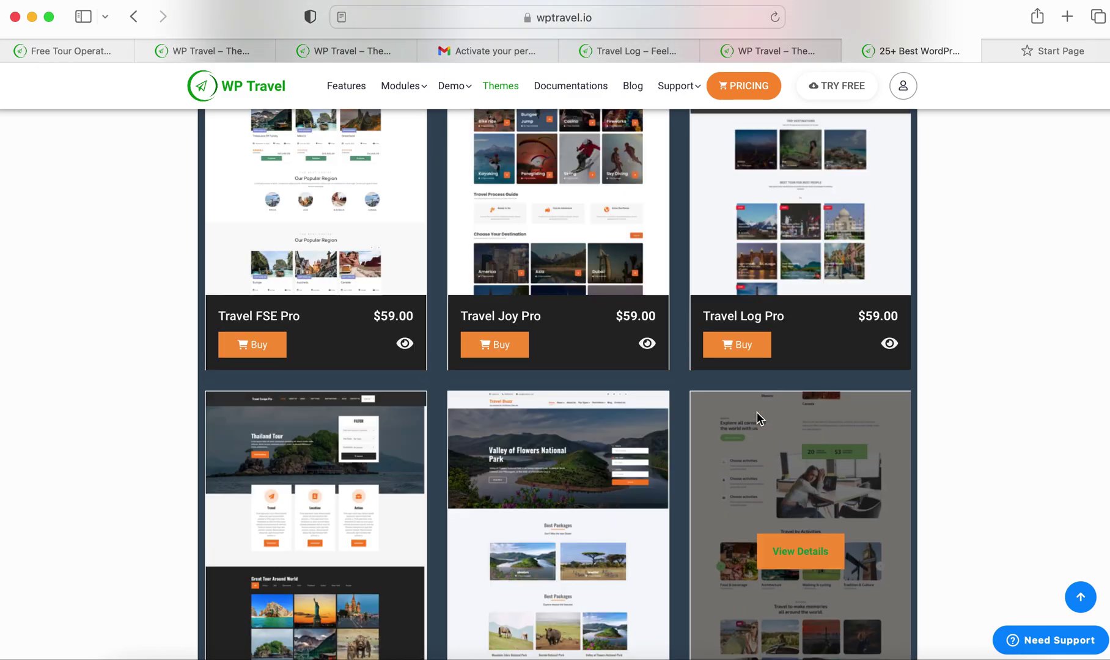
{"action": "scroll", "coordinate": [757, 412], "scroll_direction": "up", "scroll_amount": 4}
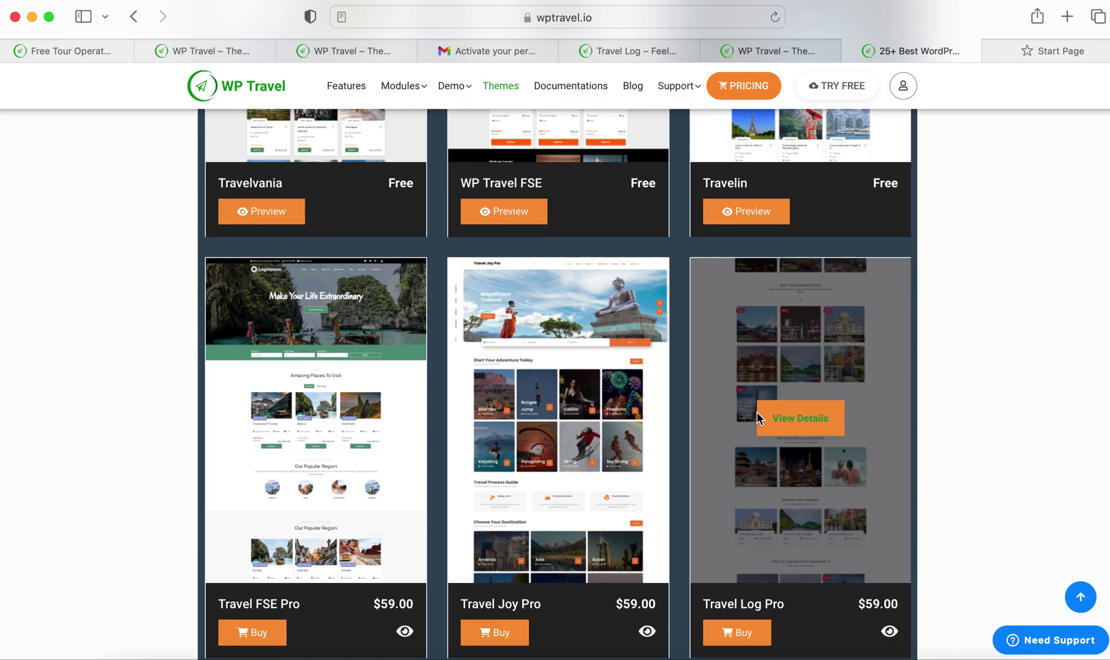
{"action": "scroll", "coordinate": [757, 411], "scroll_direction": "up", "scroll_amount": 14}
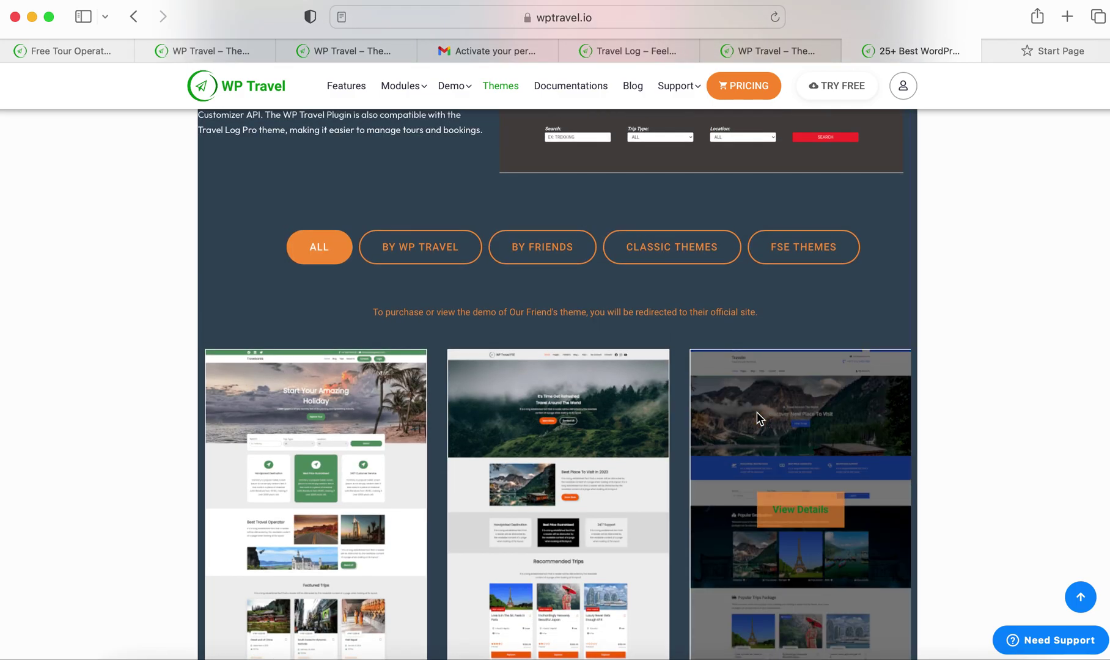
{"action": "scroll", "coordinate": [759, 396], "scroll_direction": "down", "scroll_amount": 4}
{"action": "scroll", "coordinate": [760, 395], "scroll_direction": "down", "scroll_amount": 9}
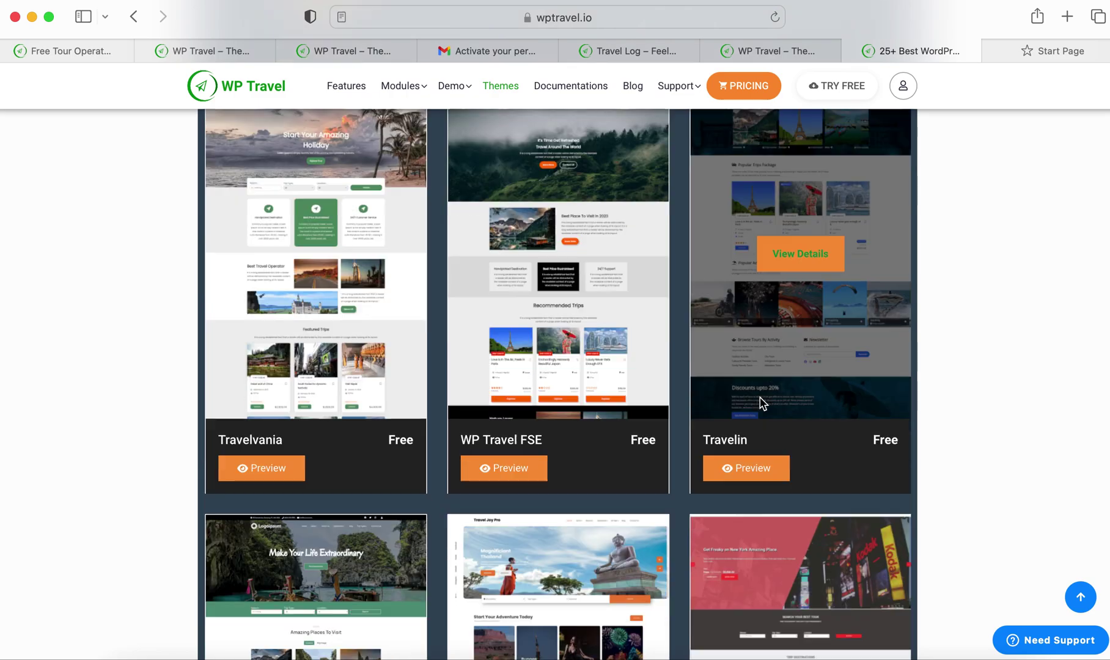
{"action": "scroll", "coordinate": [769, 369], "scroll_direction": "down", "scroll_amount": 7}
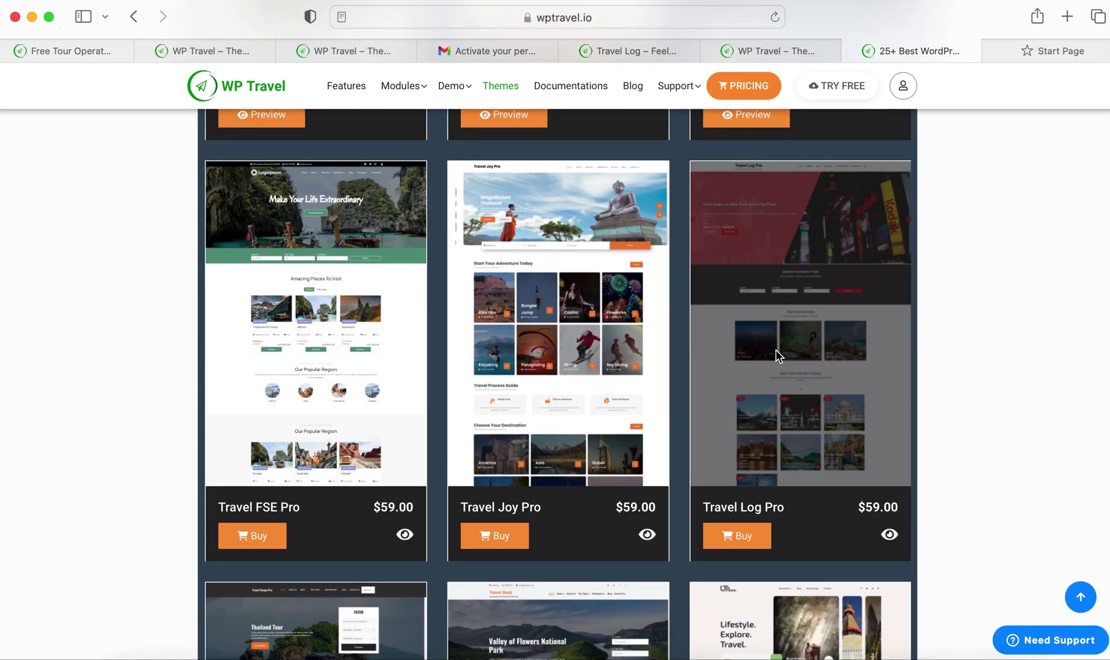
{"action": "scroll", "coordinate": [736, 348], "scroll_direction": "up", "scroll_amount": 15}
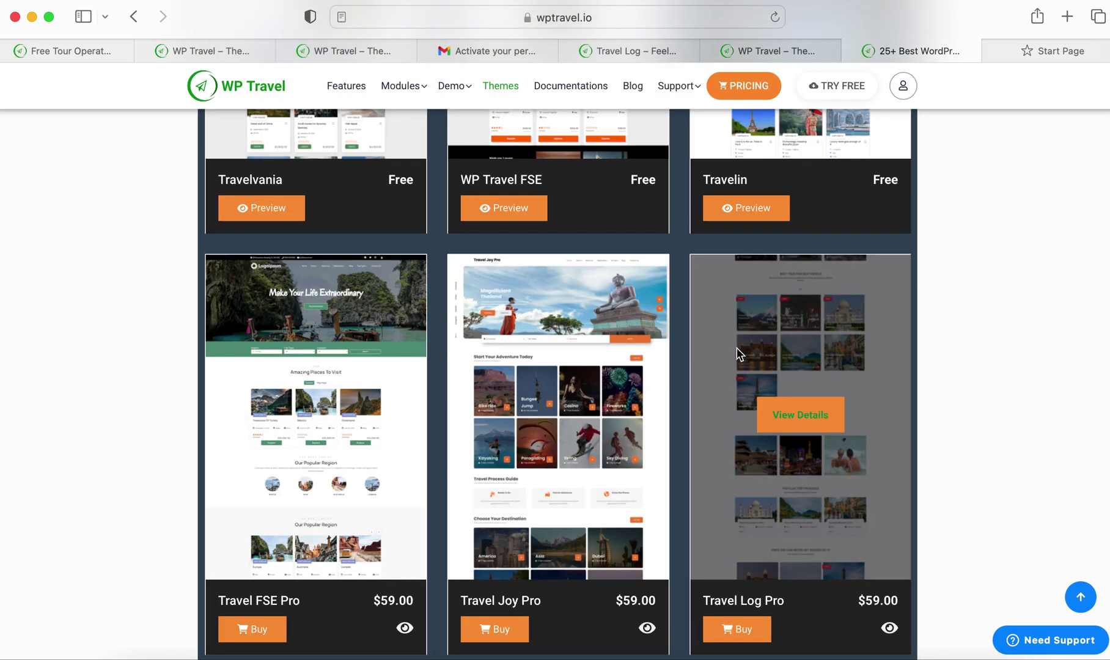
{"action": "key", "text": "ctrl+Tab"}
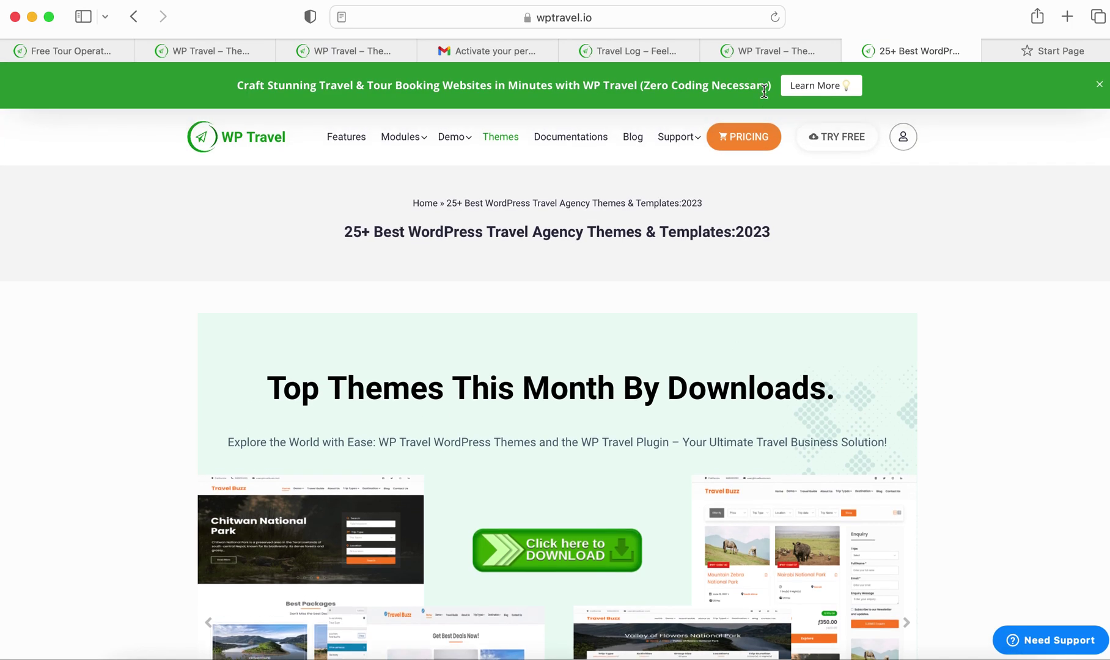
Return to the WP Travel Back-End Demo page
{"action": "left_click", "coordinate": [754, 57]}
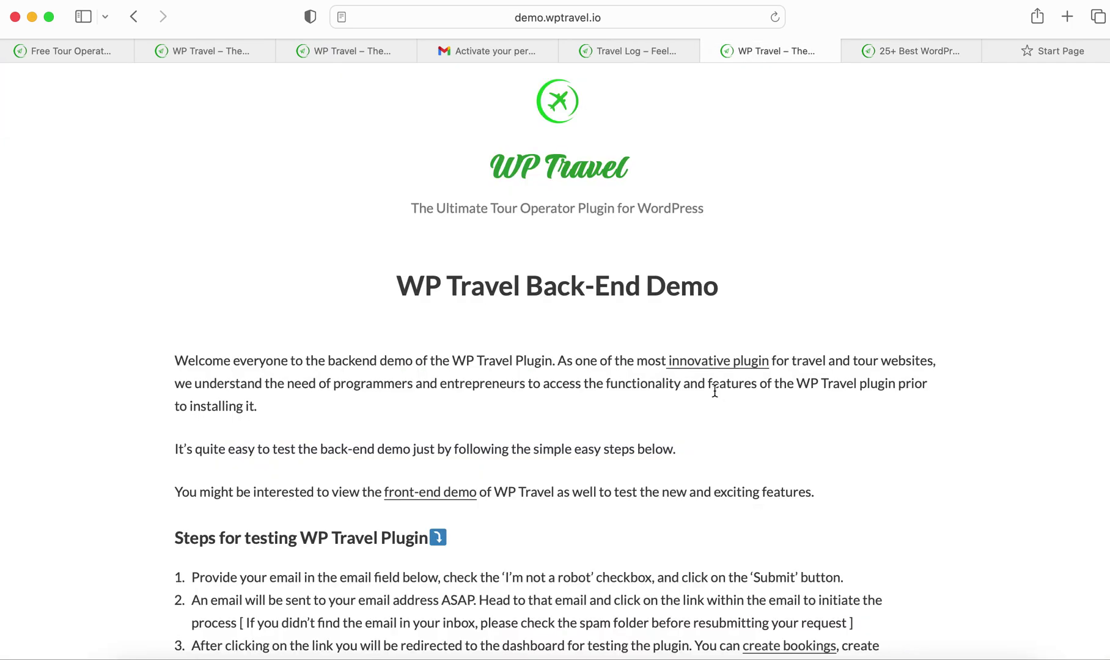